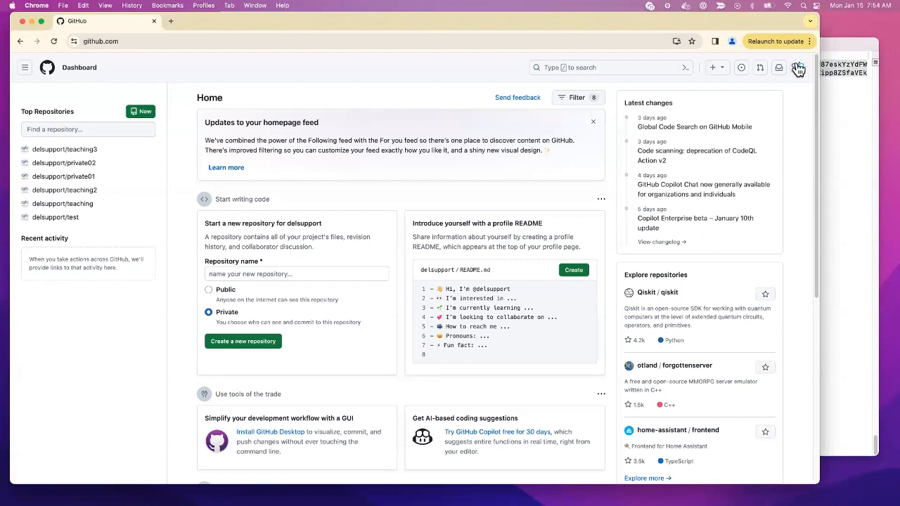
# Open the account settings and go to the developer settings
pyautogui.click(798, 68)
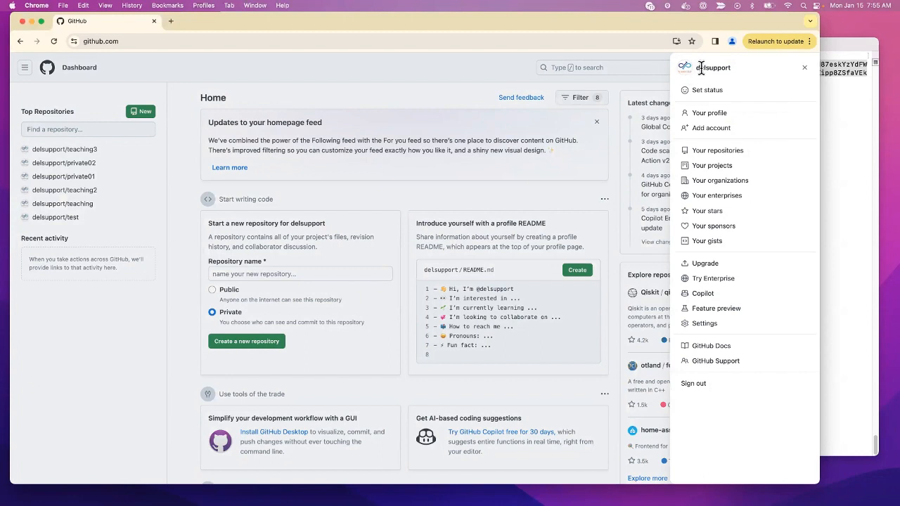
pyautogui.moveTo(694, 68); pyautogui.dragTo(722, 67)
pyautogui.click(696, 70)
pyautogui.moveTo(696, 70); pyautogui.dragTo(731, 68)
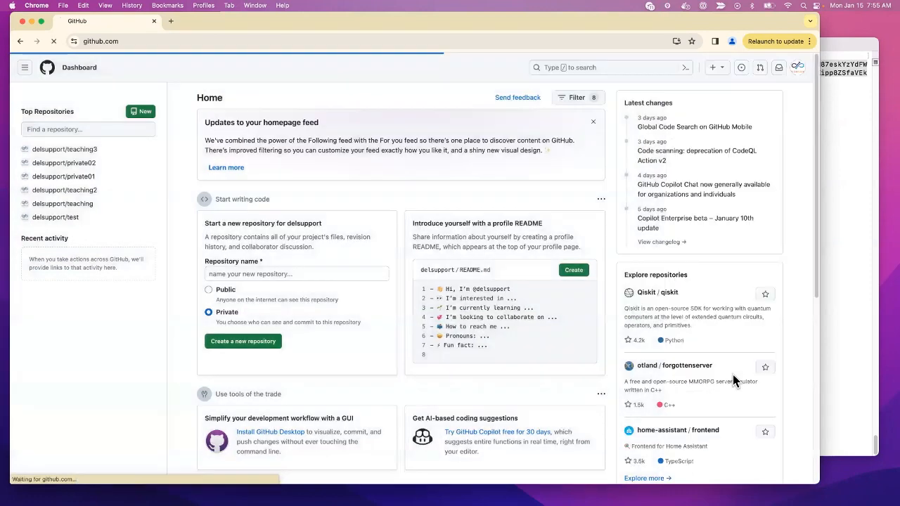
pyautogui.scroll(-5, 232, 391)
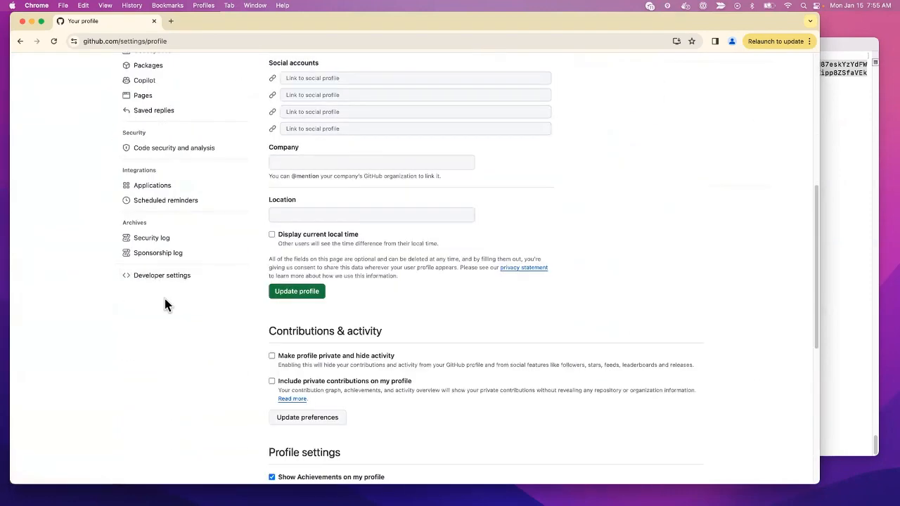
pyautogui.scroll(3, 181, 336)
pyautogui.scroll(-3, 164, 369)
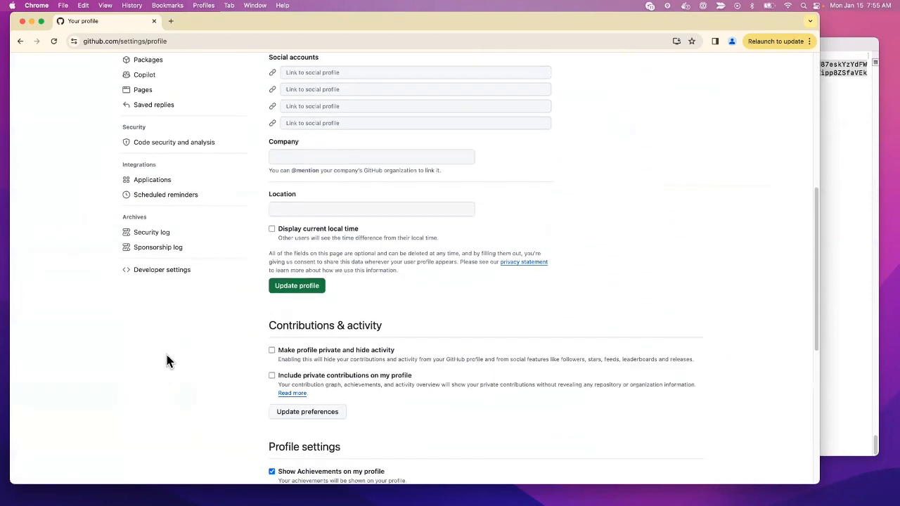
pyautogui.click(160, 278)
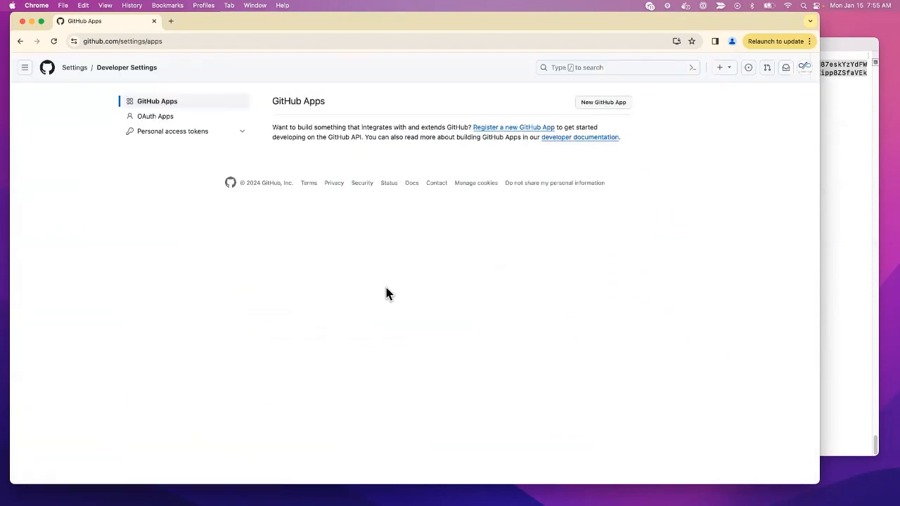
# Start generating a new classic personal access token for general use
pyautogui.click(173, 134)
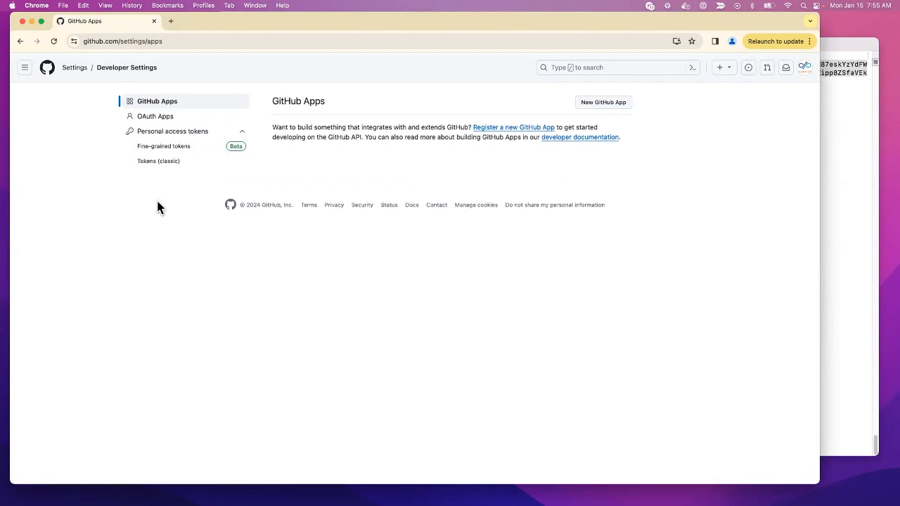
pyautogui.click(162, 163)
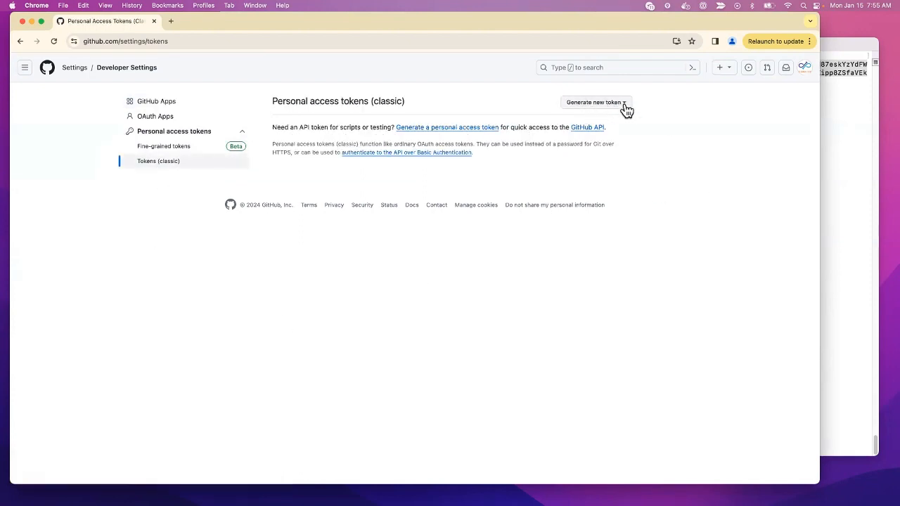
pyautogui.click(602, 104)
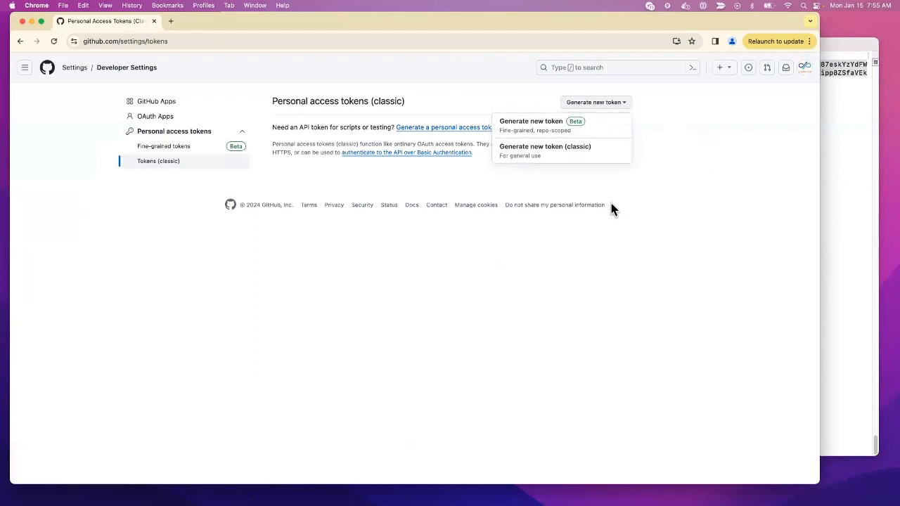
pyautogui.click(552, 156)
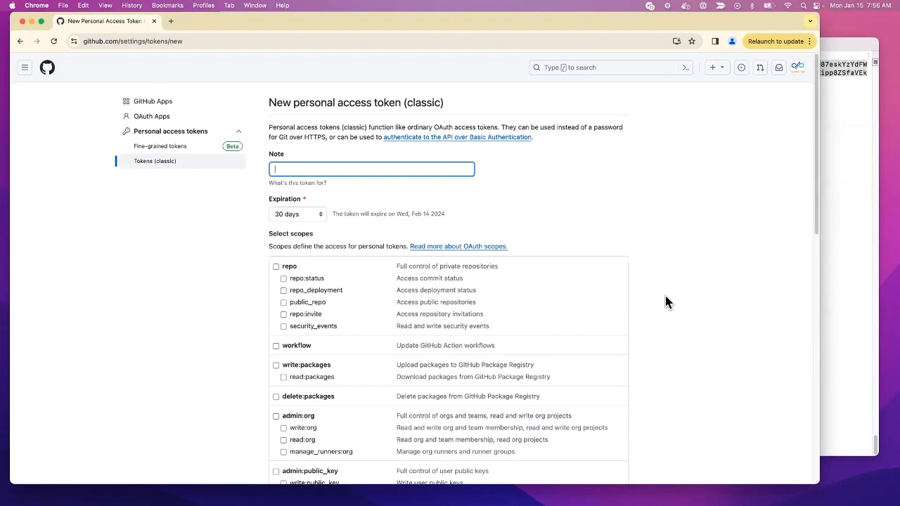
# Enter a first name as the token's note and set its expiration to 90 days
pyautogui.write('E')
pyautogui.press('BackSpace')
pyautogui.write('Eric')
pyautogui.moveTo(325, 168); pyautogui.dragTo(271, 159)
pyautogui.write('Eric')
pyautogui.click(315, 215)
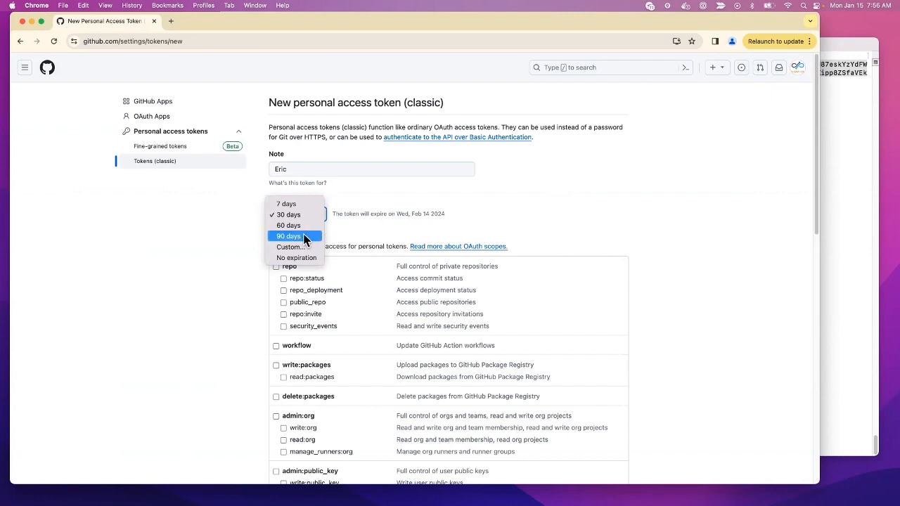
pyautogui.click(310, 234)
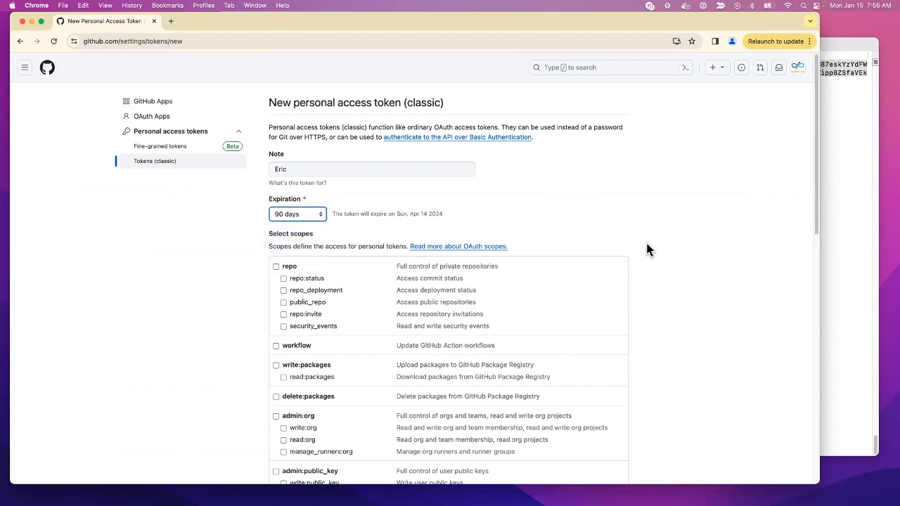
# Grant the token the repo scope for full control of private repositories
pyautogui.scroll(-2, 457, 310)
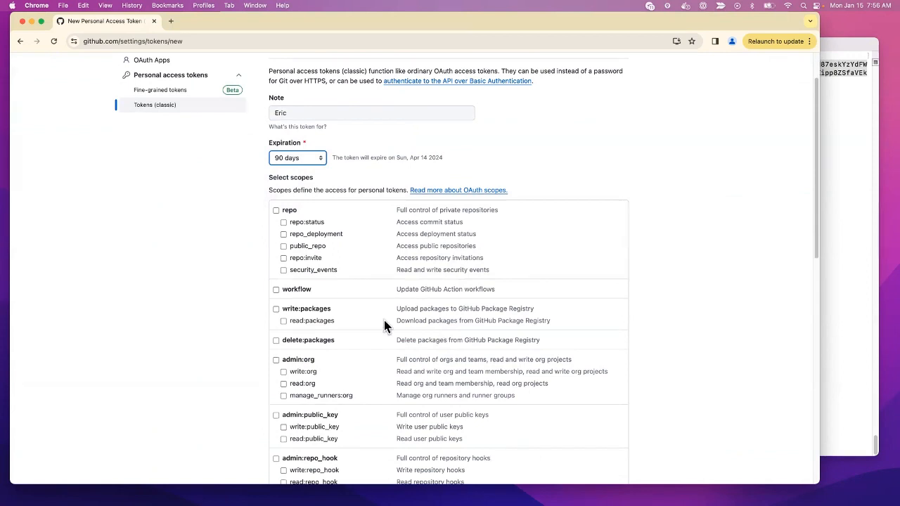
pyautogui.click(276, 210)
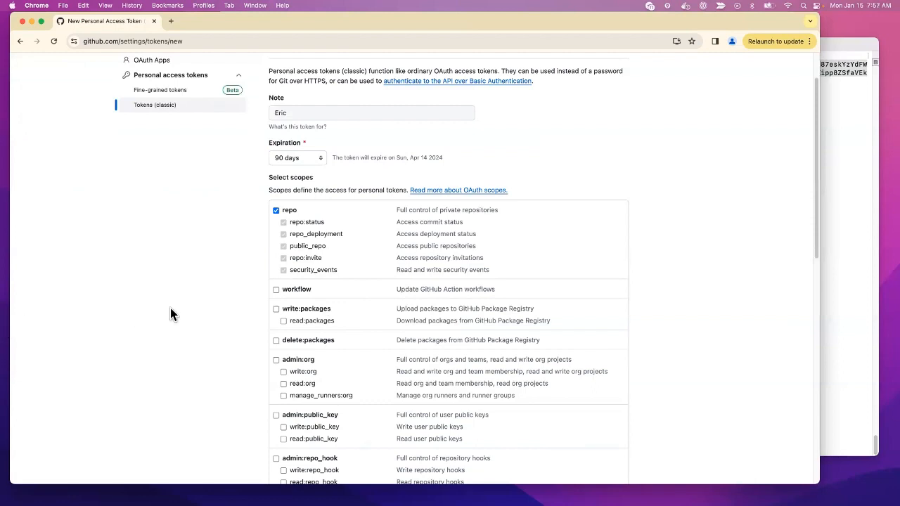
pyautogui.click(277, 211)
pyautogui.click(283, 222)
pyautogui.click(283, 234)
pyautogui.click(276, 210)
pyautogui.scroll(-2, 344, 373)
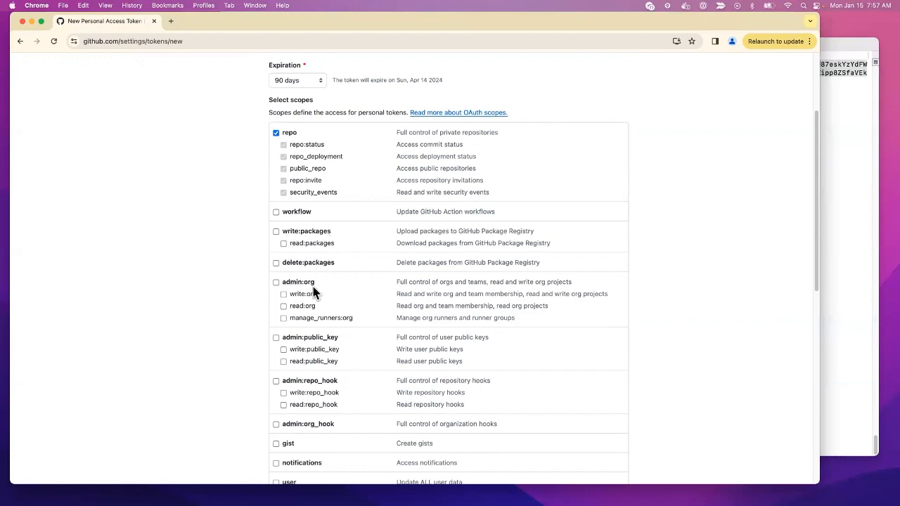
pyautogui.scroll(-3, 415, 412)
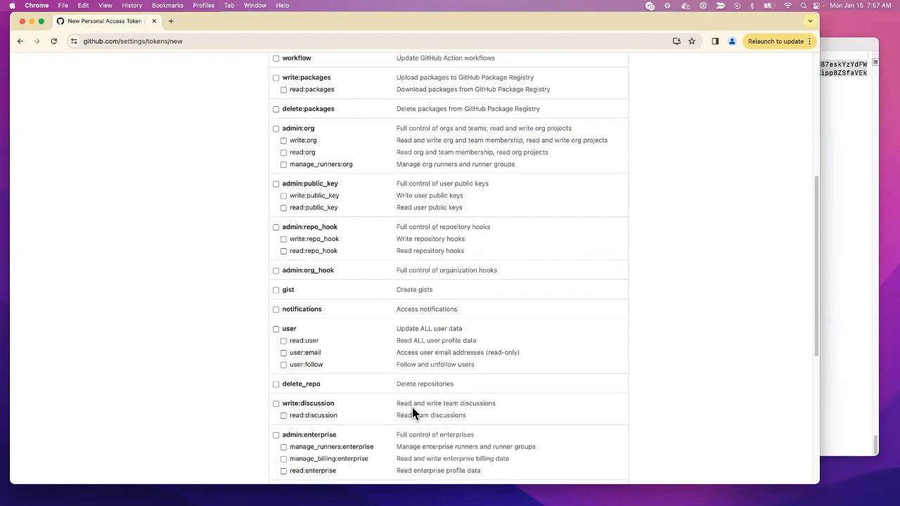
pyautogui.scroll(-5, 383, 393)
pyautogui.scroll(3, 383, 392)
pyautogui.scroll(8, 384, 393)
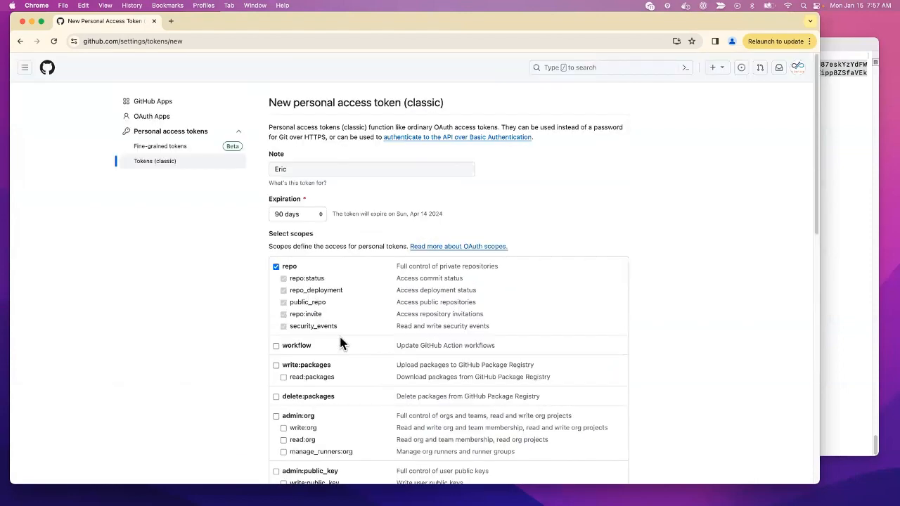
pyautogui.scroll(-3, 339, 342)
pyautogui.click(276, 171)
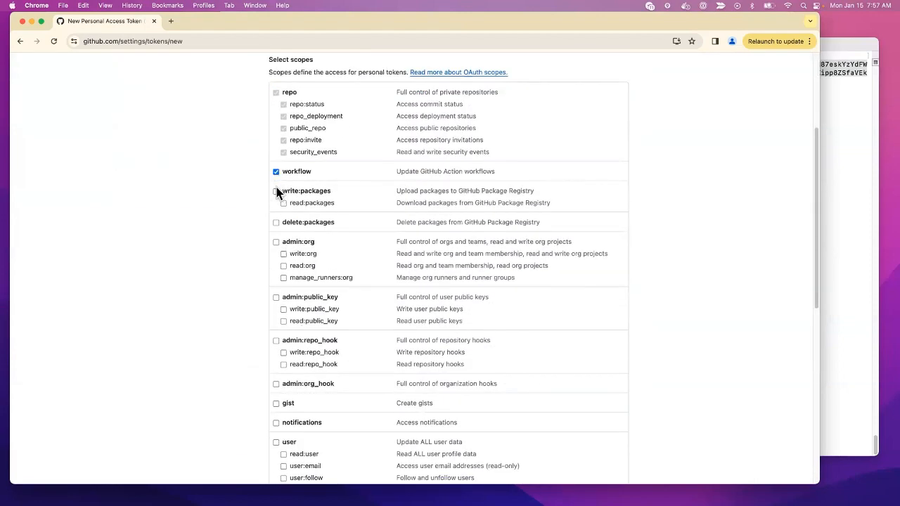
pyautogui.click(277, 223)
pyautogui.click(276, 242)
pyautogui.click(276, 297)
pyautogui.click(280, 298)
pyautogui.click(277, 244)
pyautogui.click(276, 222)
pyautogui.click(276, 172)
pyautogui.click(275, 92)
# Review the full list of scopes available for the token, from the repo group to the SSH signing key group
pyautogui.scroll(-1, 400, 381)
pyautogui.scroll(-3, 399, 382)
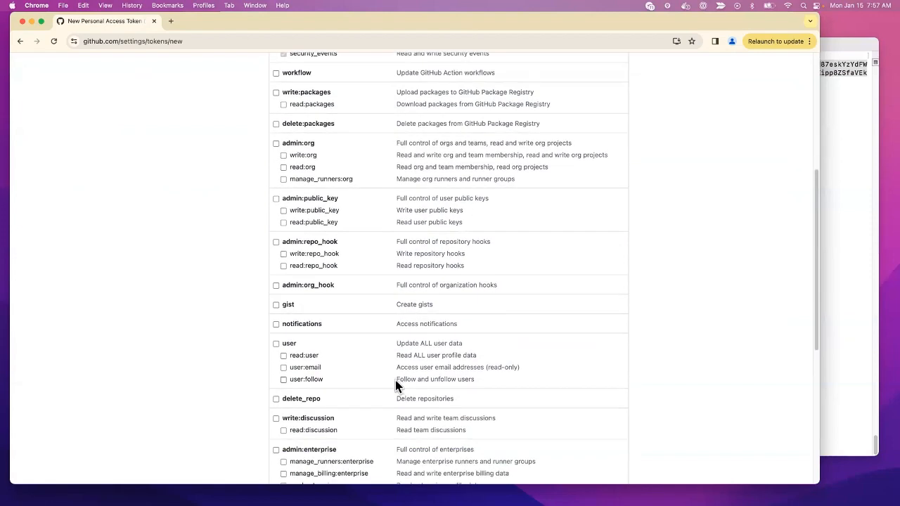
pyautogui.scroll(-3, 396, 385)
pyautogui.scroll(-4, 385, 374)
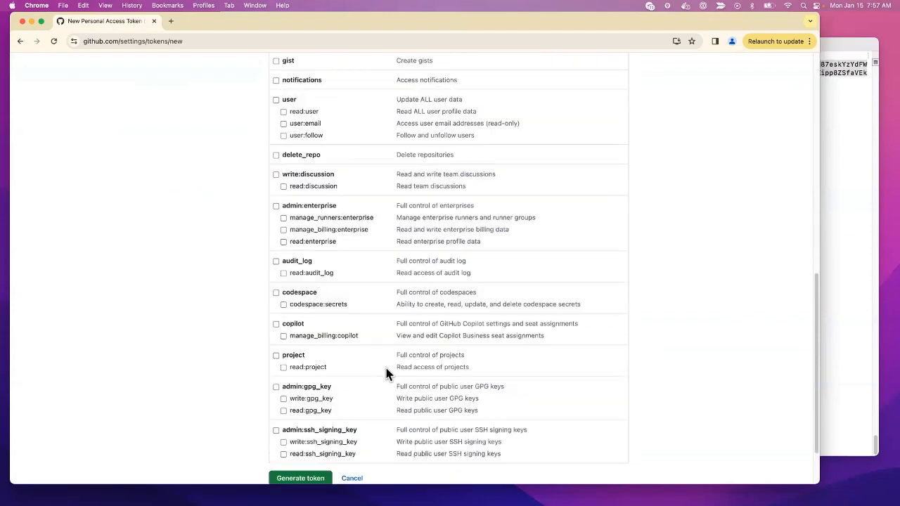
pyautogui.scroll(-2, 391, 375)
pyautogui.scroll(7, 397, 379)
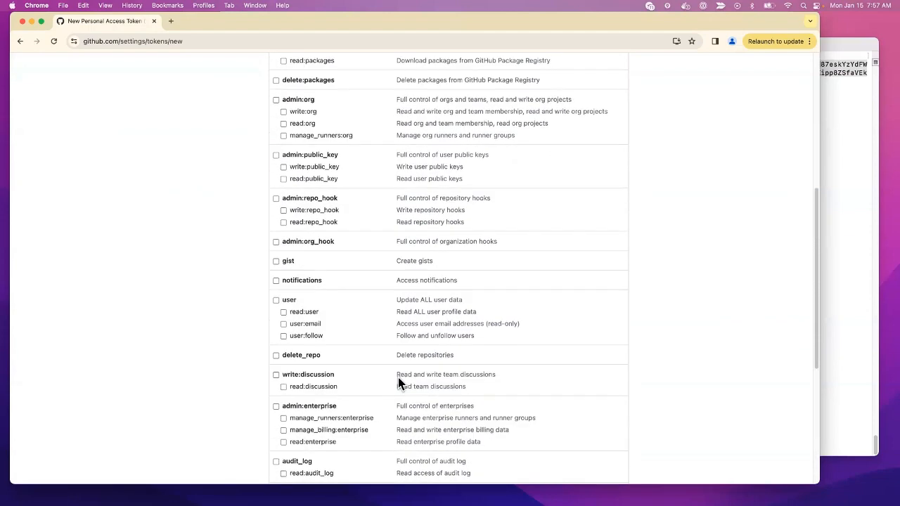
pyautogui.scroll(8, 387, 359)
pyautogui.scroll(1, 313, 331)
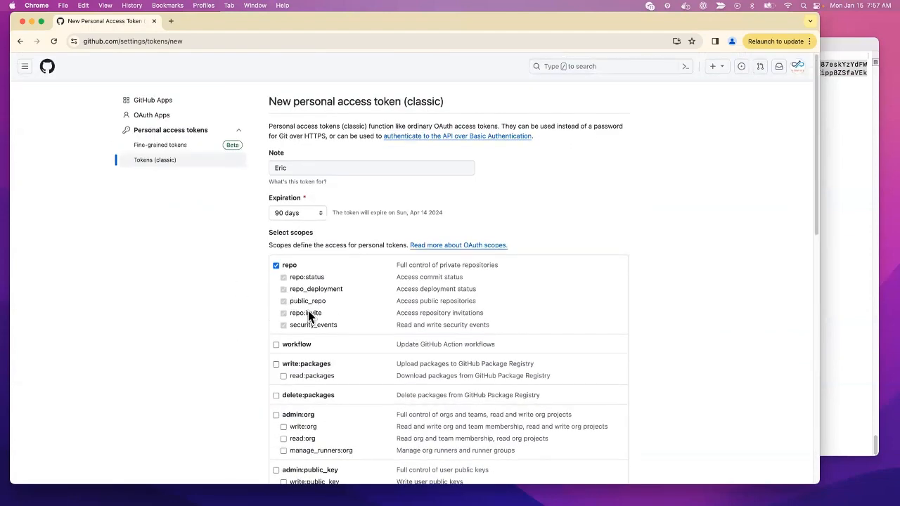
pyautogui.scroll(-5, 357, 376)
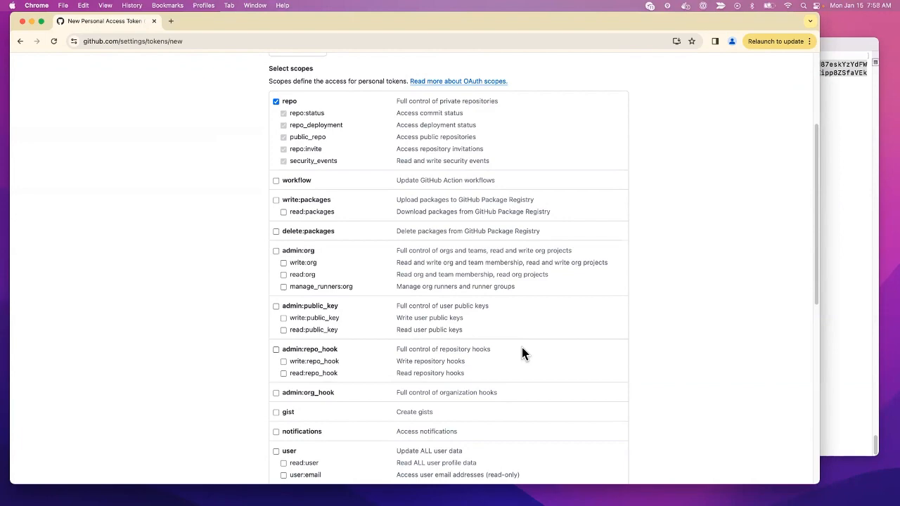
pyautogui.scroll(3, 352, 352)
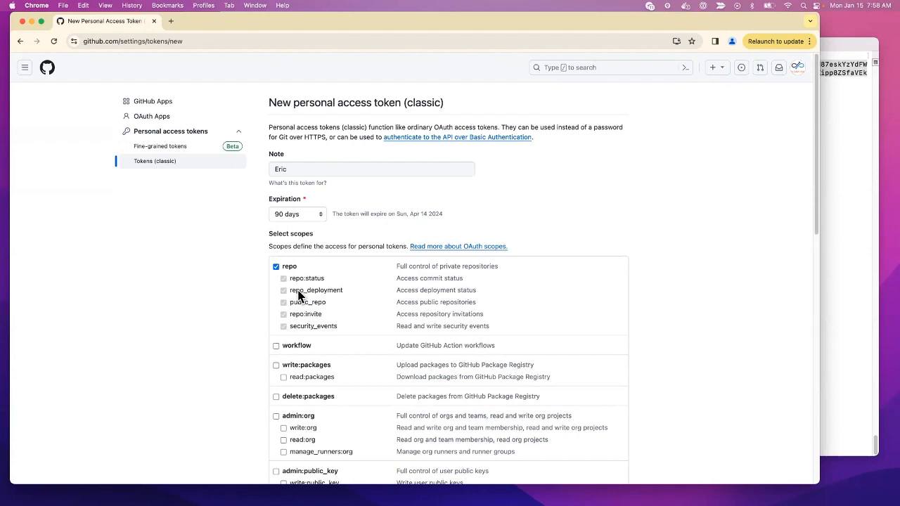
# Generate the personal access token and copy it to the clipboard
pyautogui.scroll(-10, 589, 303)
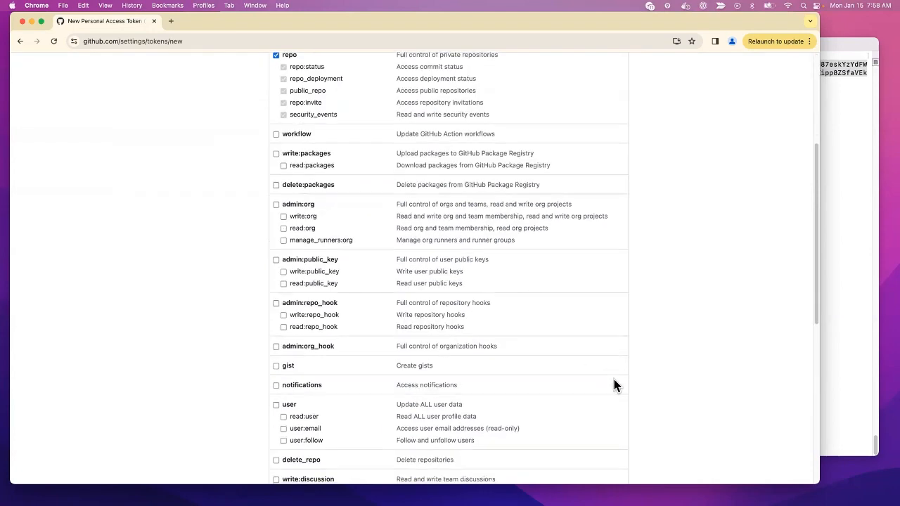
pyautogui.scroll(-5, 682, 390)
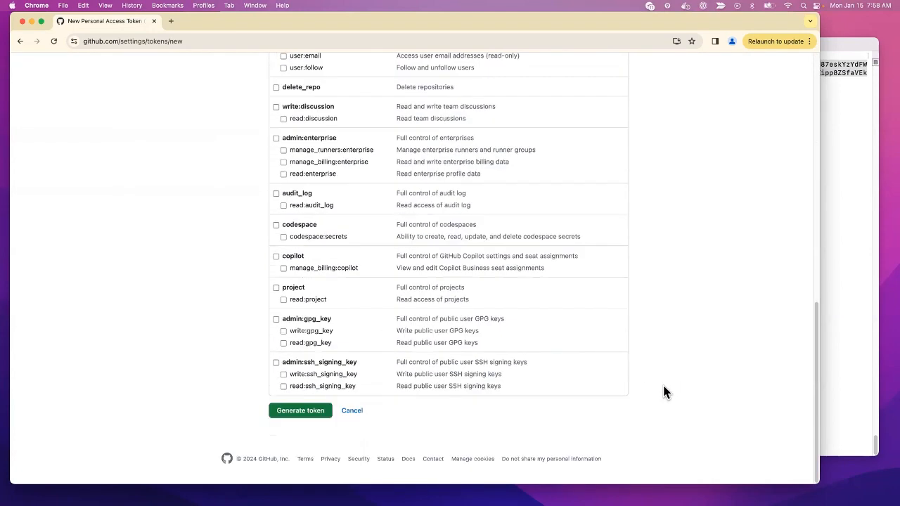
pyautogui.click(310, 414)
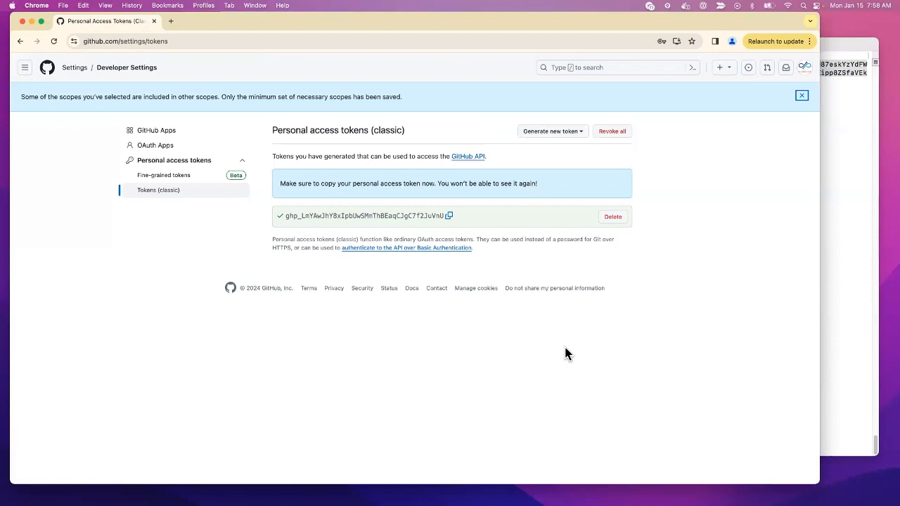
pyautogui.click(450, 217)
# Reopen the list of classic personal access tokens and delete the newly generated token
pyautogui.click(166, 132)
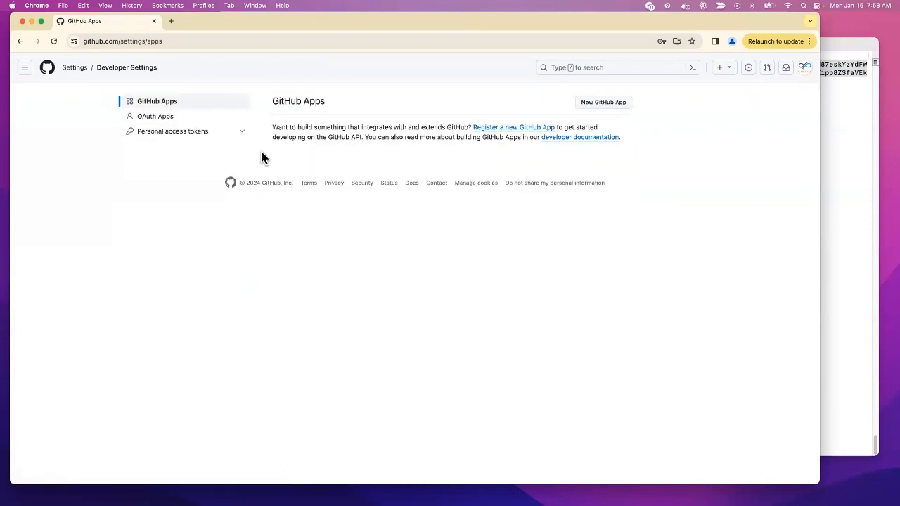
pyautogui.click(167, 135)
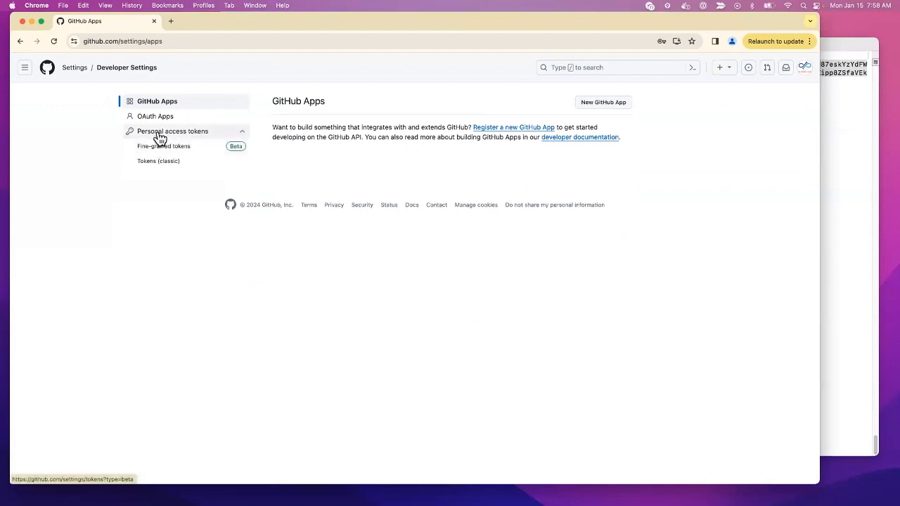
pyautogui.click(157, 168)
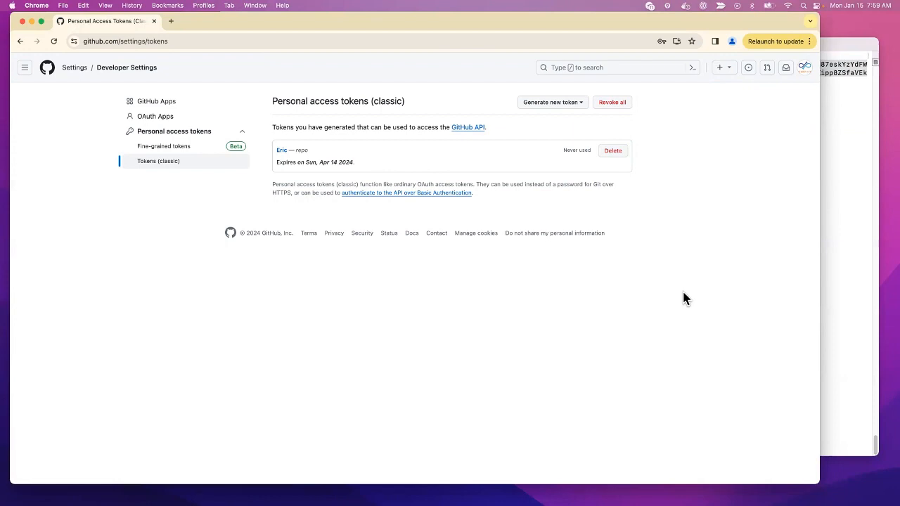
pyautogui.click(622, 153)
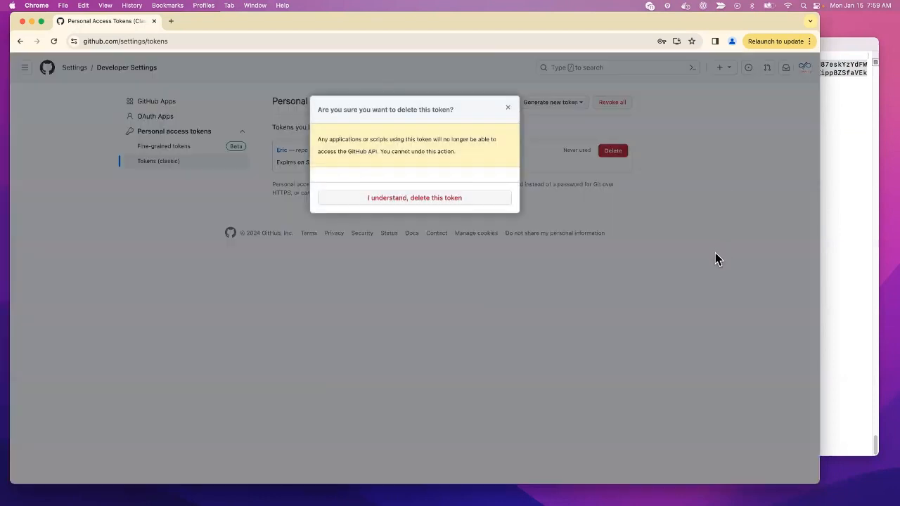
pyautogui.click(426, 199)
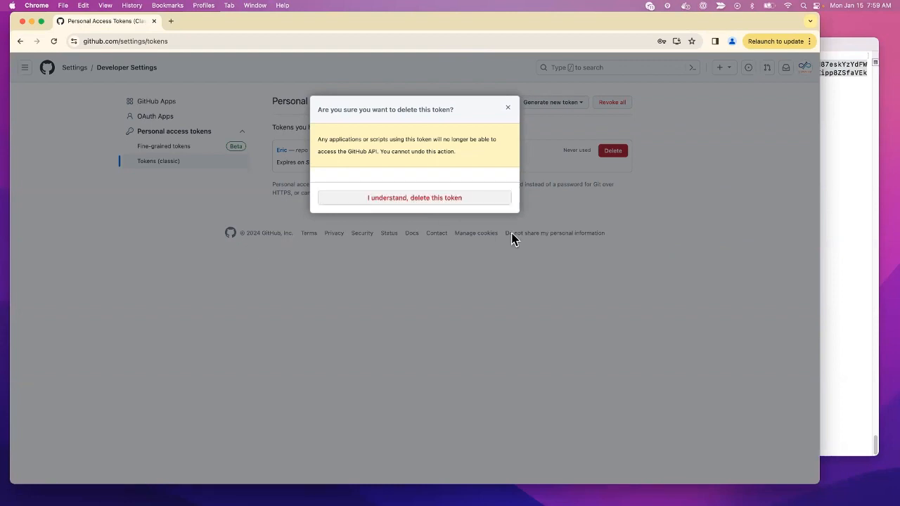